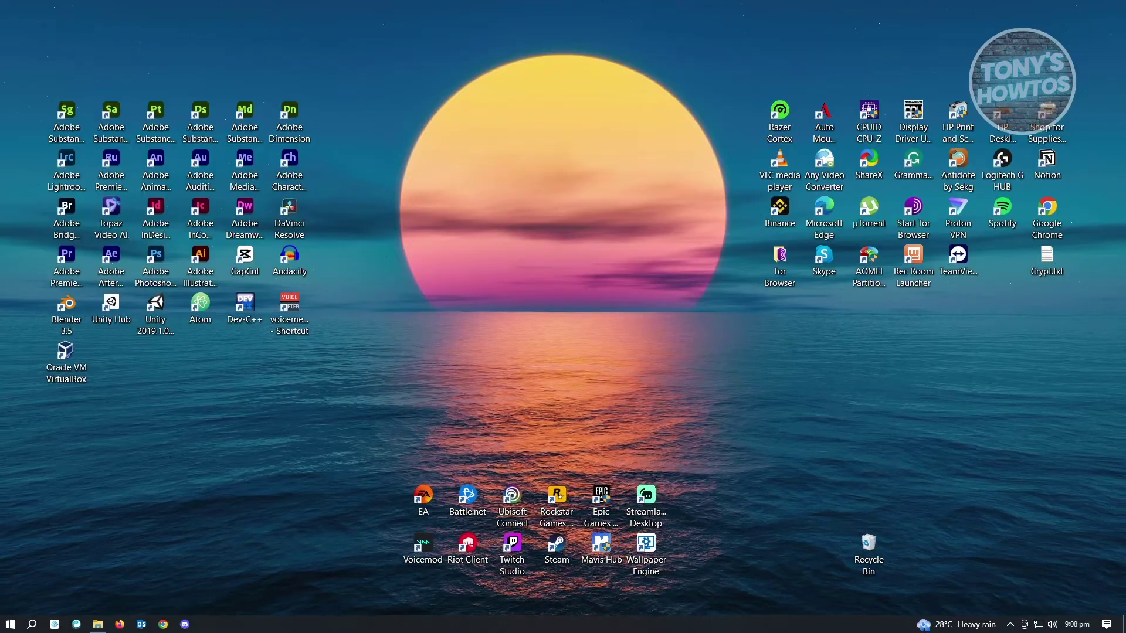
Open Task Manager, select the Firefox process among running apps, then close Task Manager.
{"action": "key", "text": "ctrl+shift+Escape"}
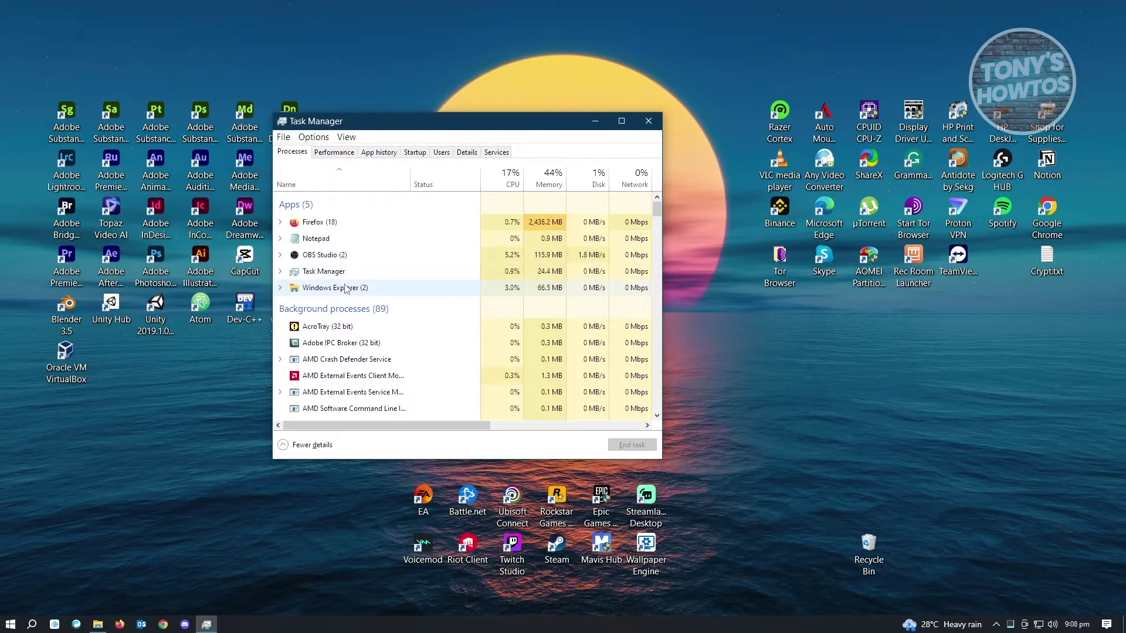
{"action": "left_click", "coordinate": [322, 228]}
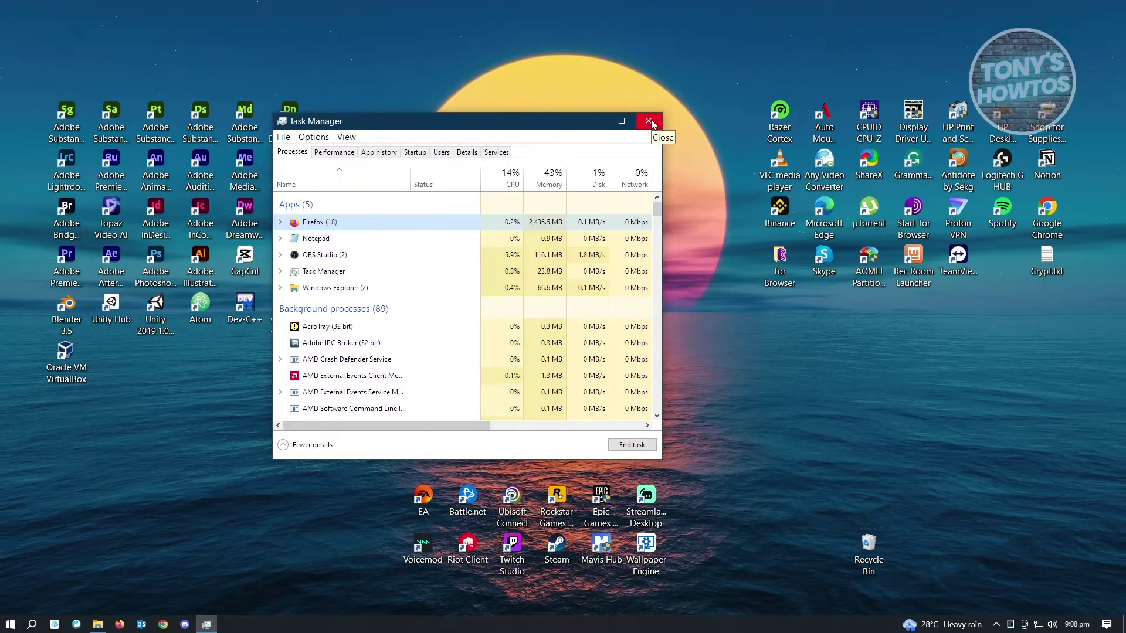
{"action": "left_click_drag", "start_coordinate": [586, 121], "coordinate": [642, 111]}
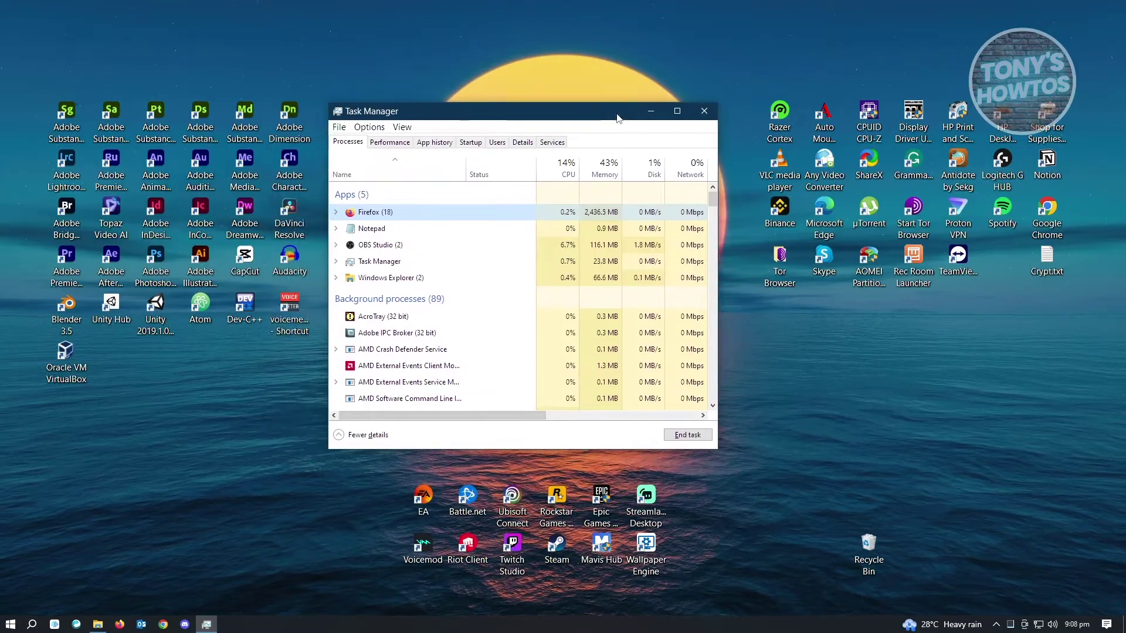
{"action": "left_click", "coordinate": [706, 112]}
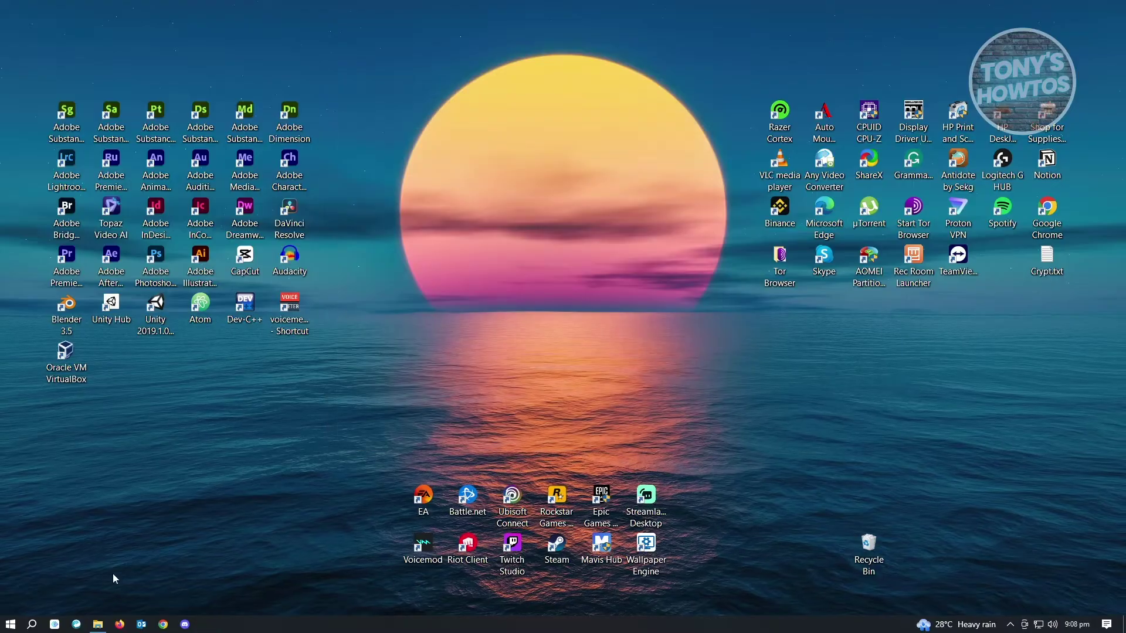
Open Windows Settings from the Start menu and go to Update & Security.
{"action": "left_click", "coordinate": [10, 625]}
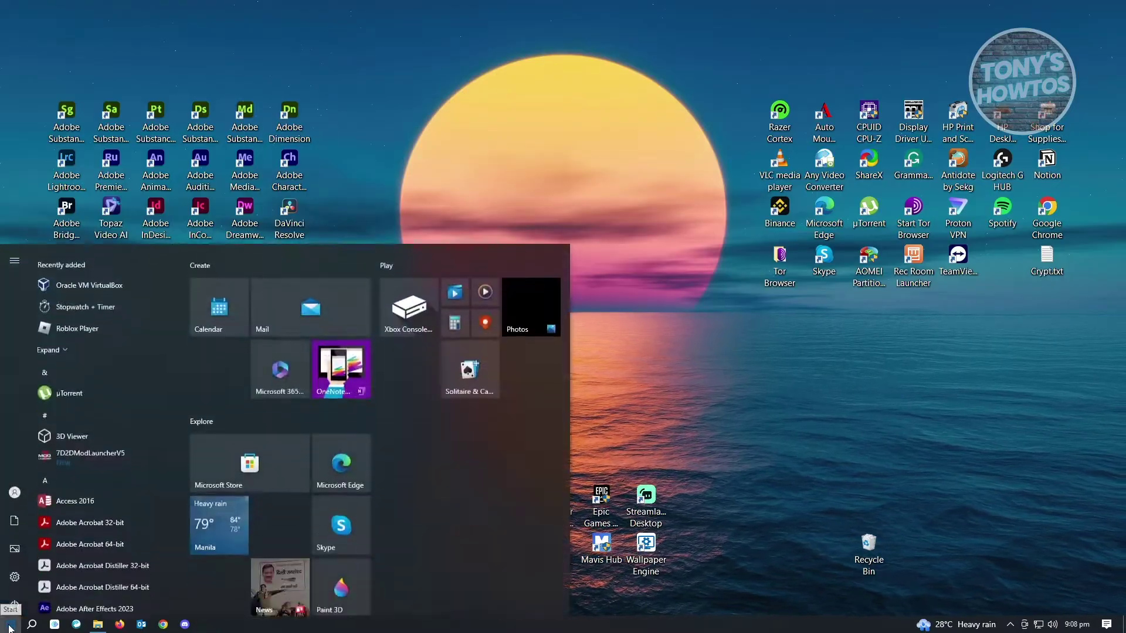
{"action": "mouse_move", "coordinate": [17, 579]}
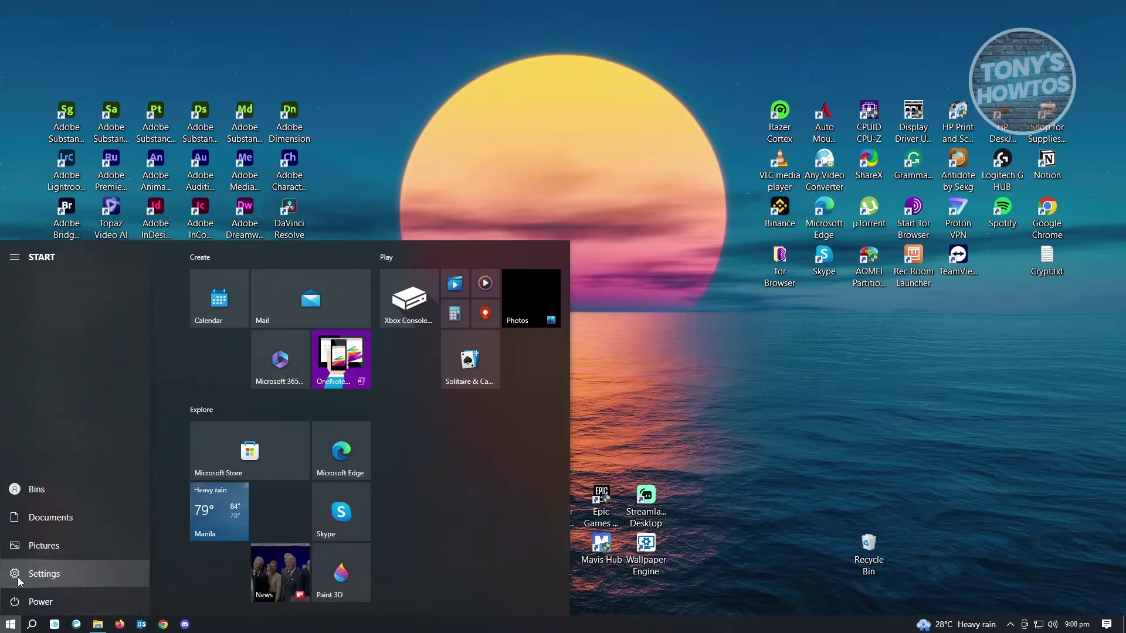
{"action": "left_click", "coordinate": [18, 577]}
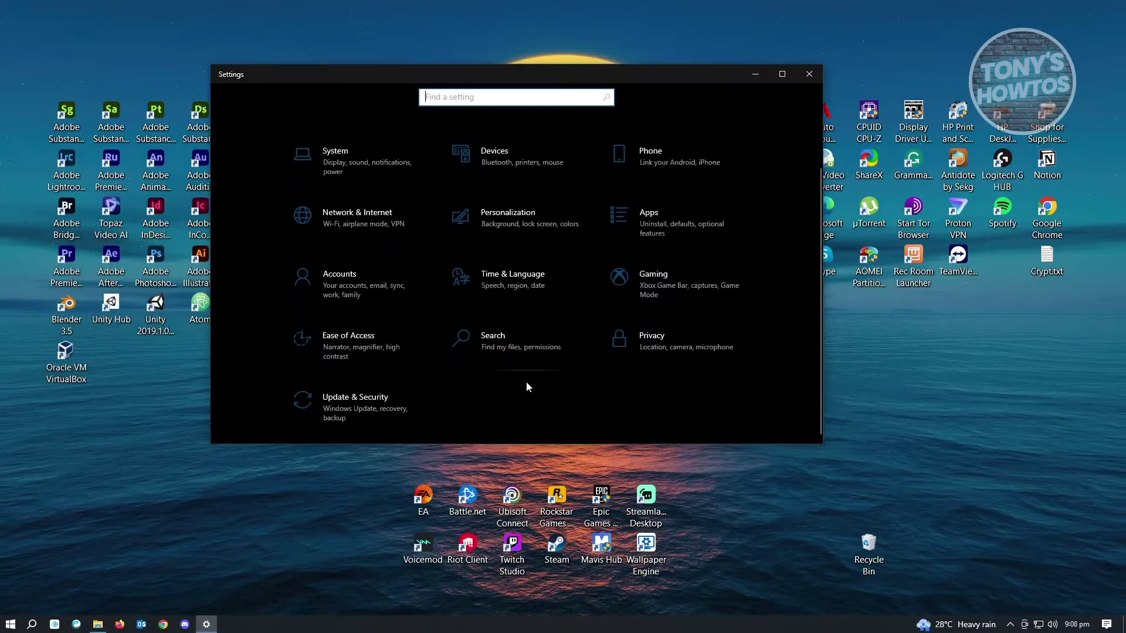
{"action": "left_click", "coordinate": [347, 410]}
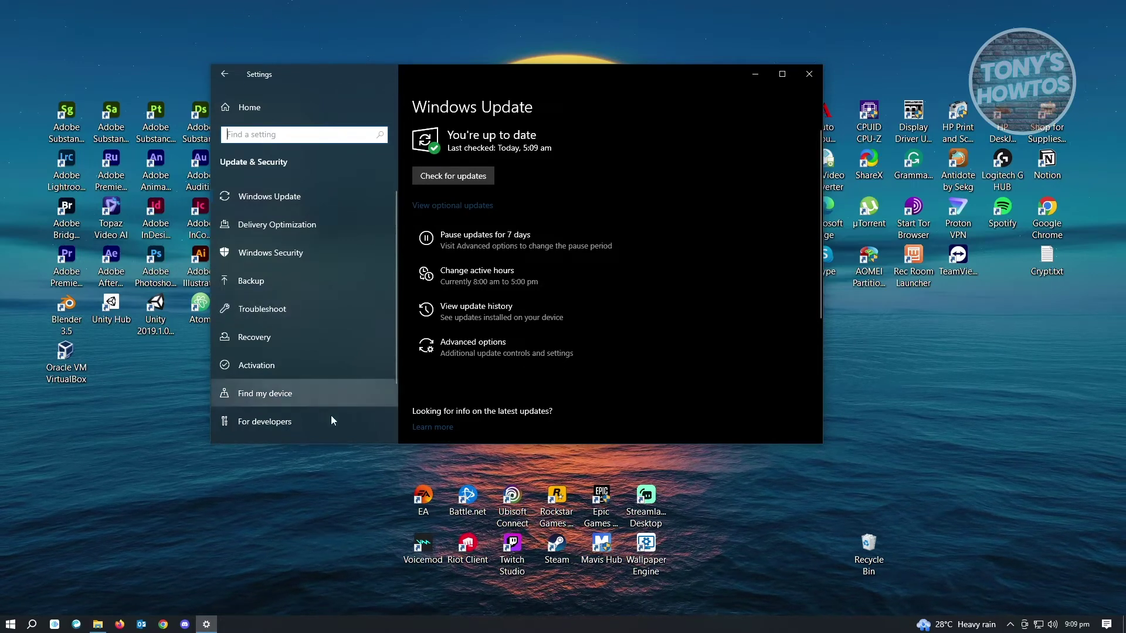
Under Troubleshoot > Additional troubleshooters, run the Program Compatibility Troubleshooter.
{"action": "left_click", "coordinate": [271, 308]}
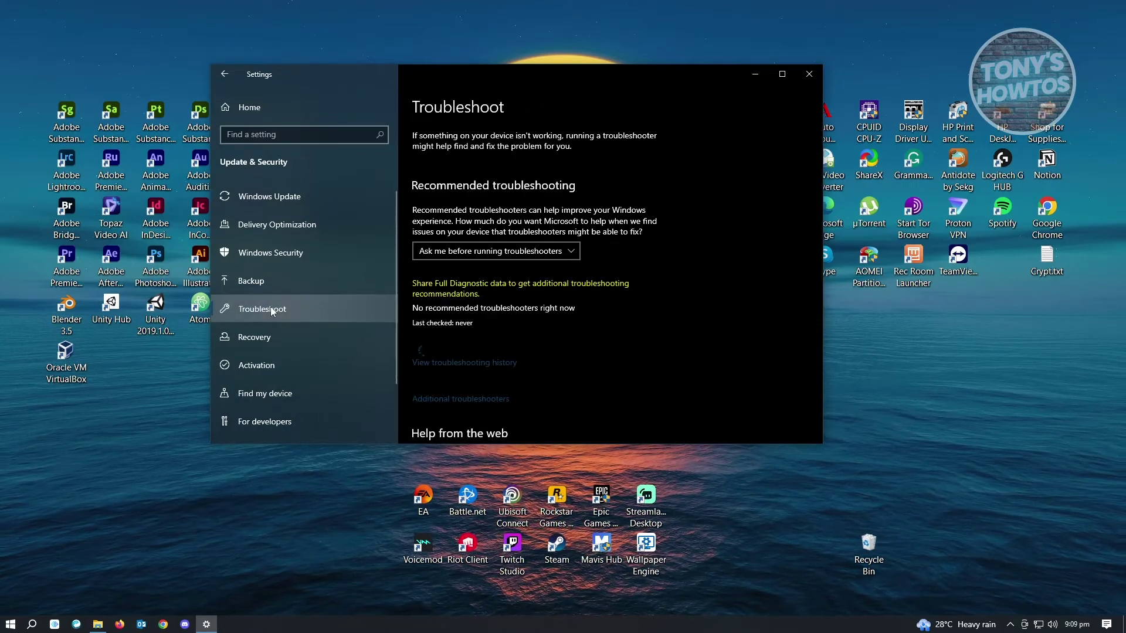
{"action": "scroll", "coordinate": [722, 330], "scroll_direction": "down", "scroll_amount": 3}
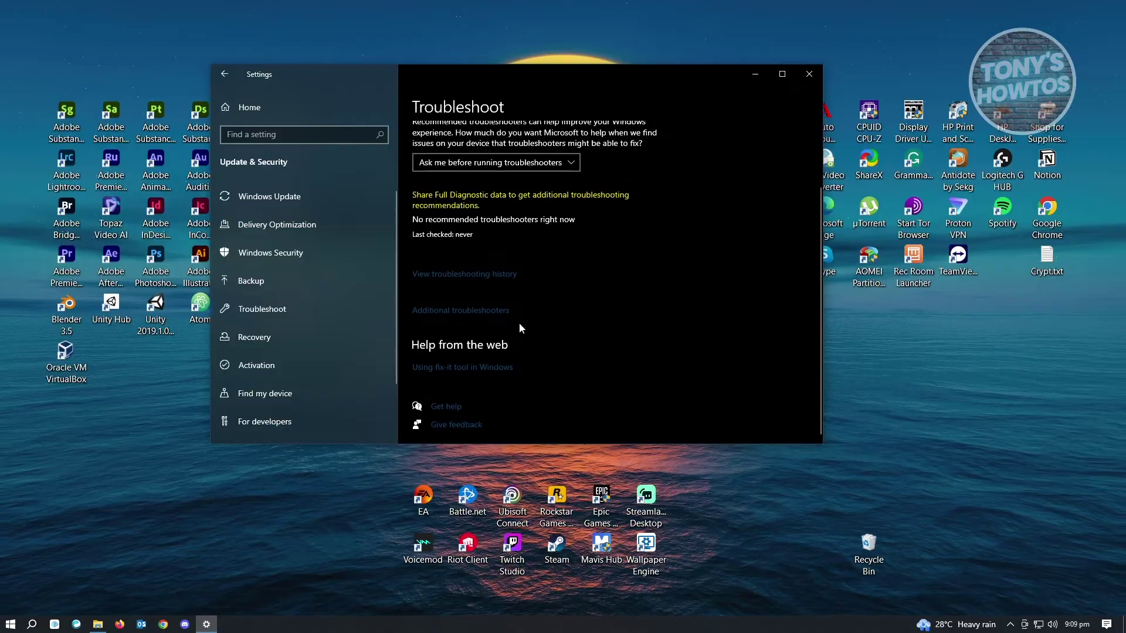
{"action": "left_click", "coordinate": [449, 314]}
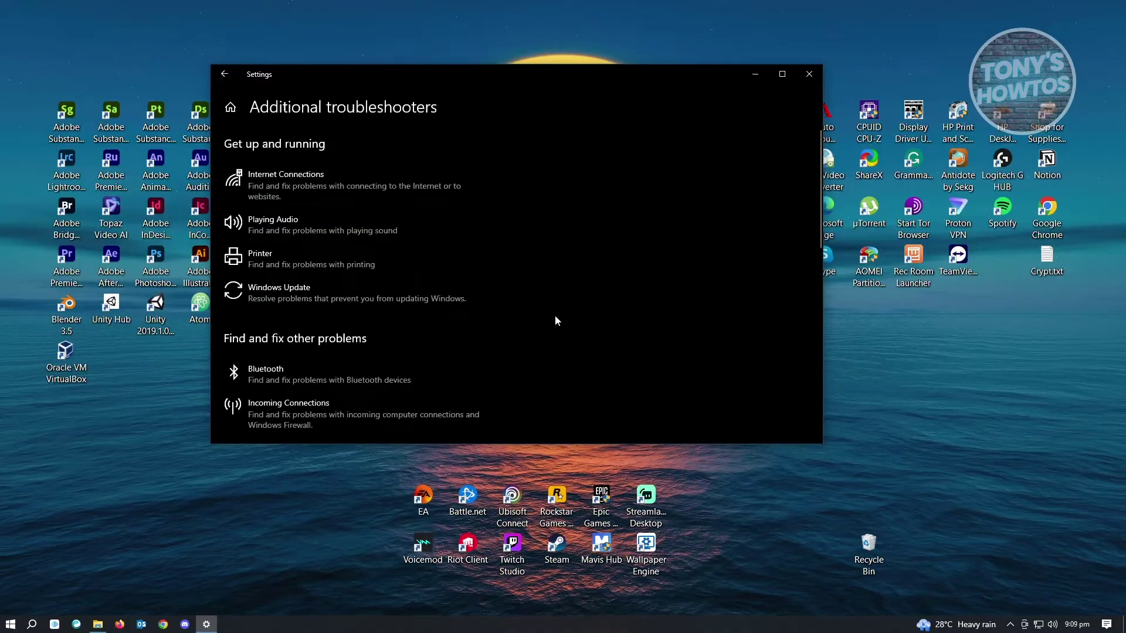
{"action": "scroll", "coordinate": [555, 315], "scroll_direction": "down", "scroll_amount": 5}
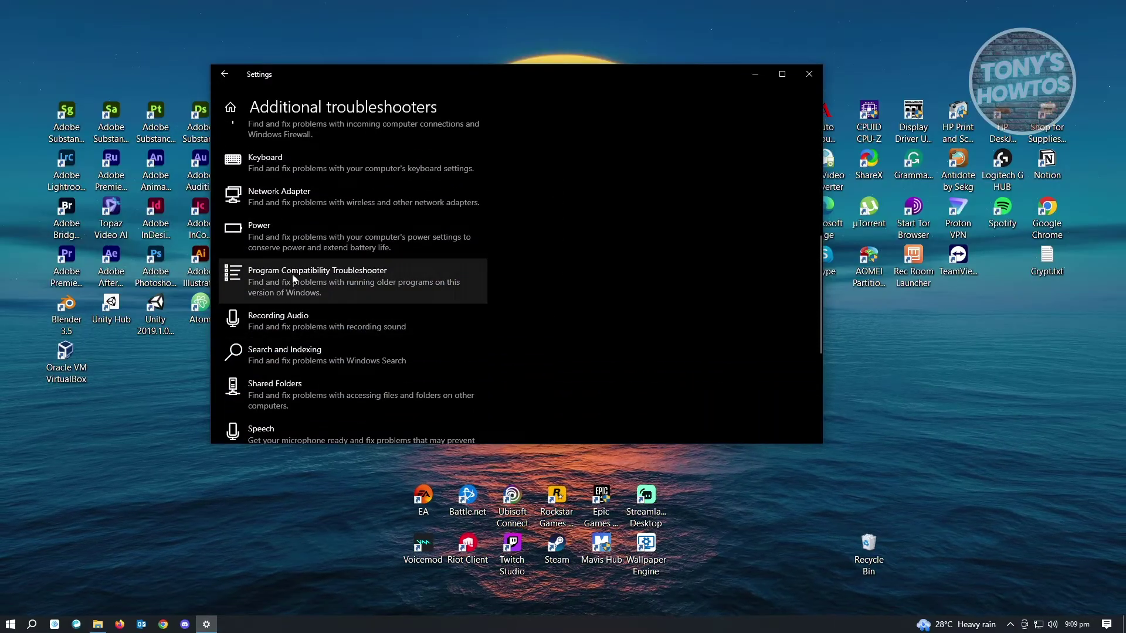
{"action": "left_click", "coordinate": [420, 283]}
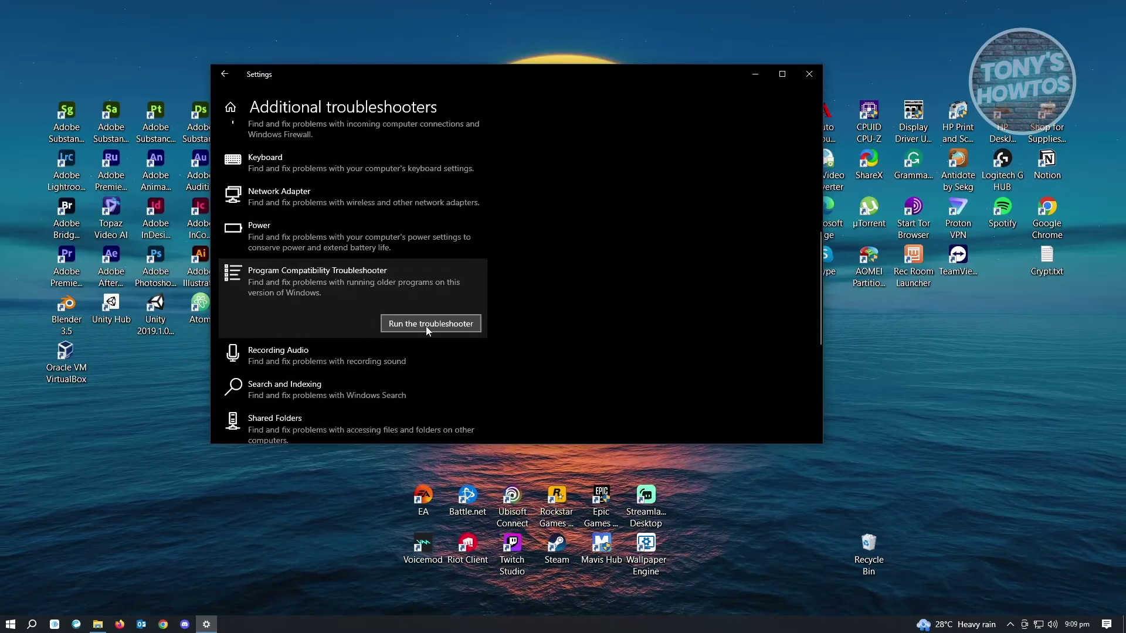
{"action": "left_click", "coordinate": [426, 325]}
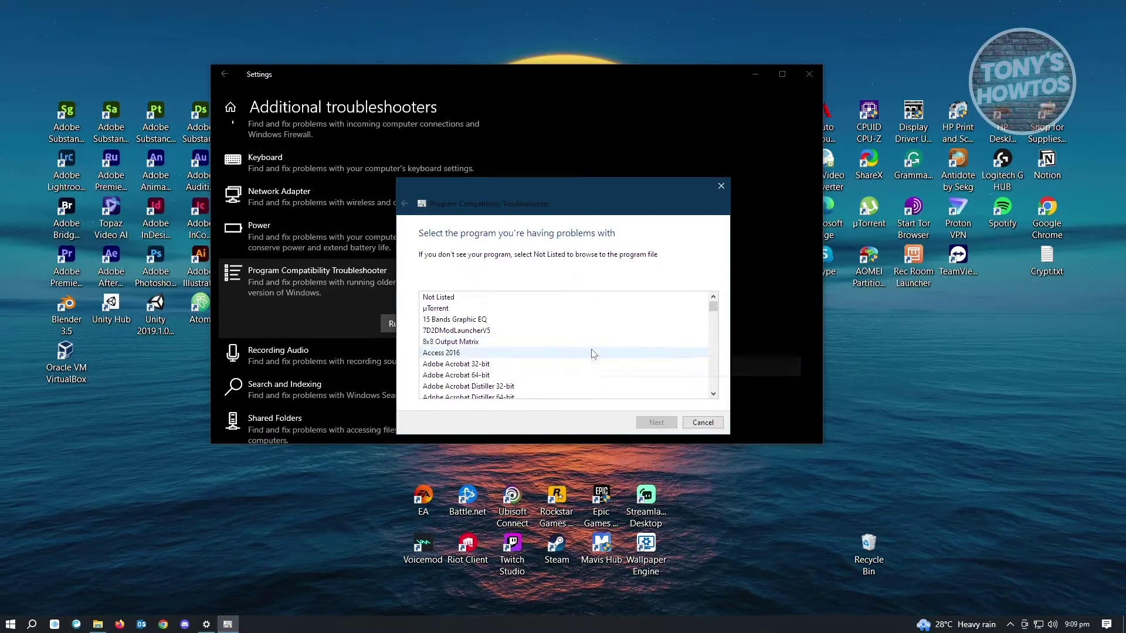
Choose Access 2016 as the problem program and apply the recommended Windows 8 compatibility settings.
{"action": "left_click", "coordinate": [461, 353]}
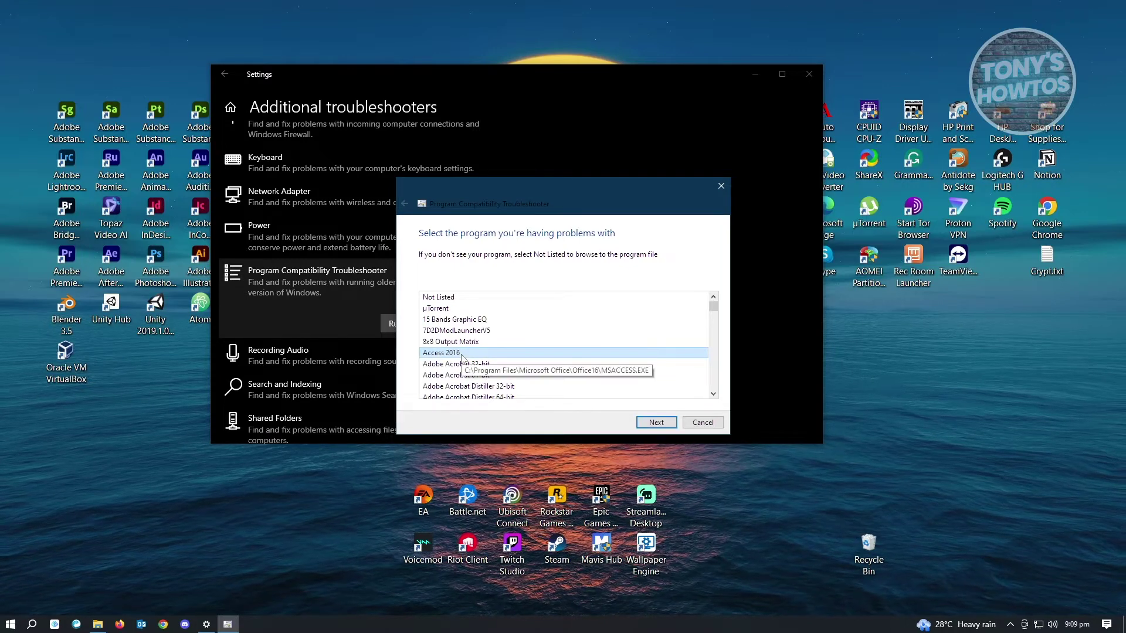
{"action": "left_click", "coordinate": [655, 423]}
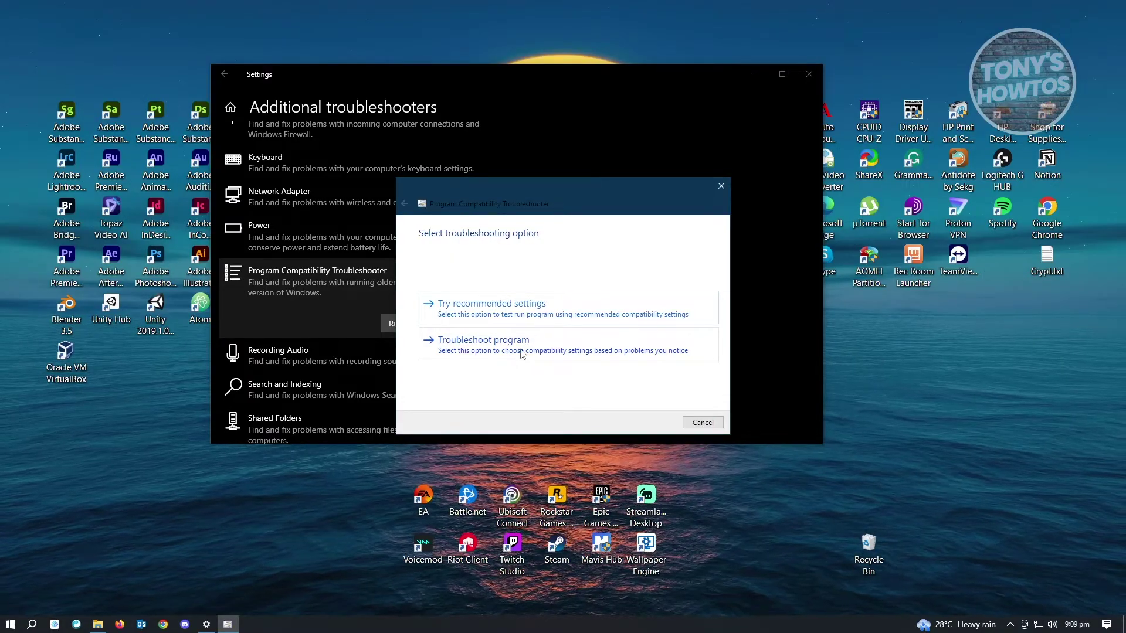
{"action": "left_click", "coordinate": [485, 319]}
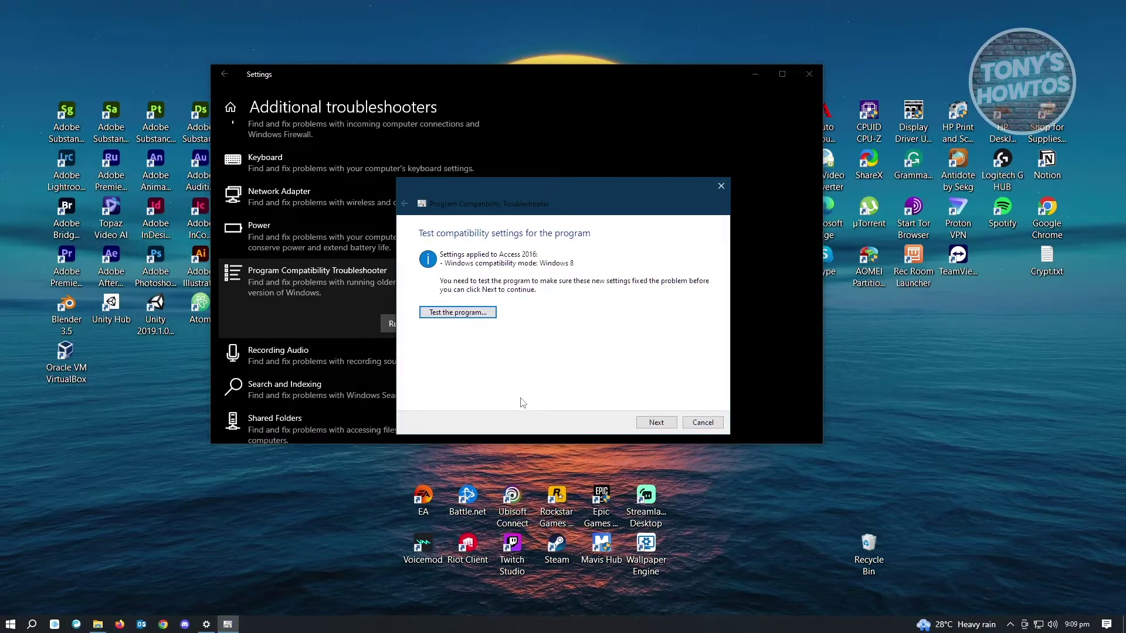
Test-launch Access 2016 under Windows 8 compatibility mode, then close Access.
{"action": "left_click", "coordinate": [472, 312]}
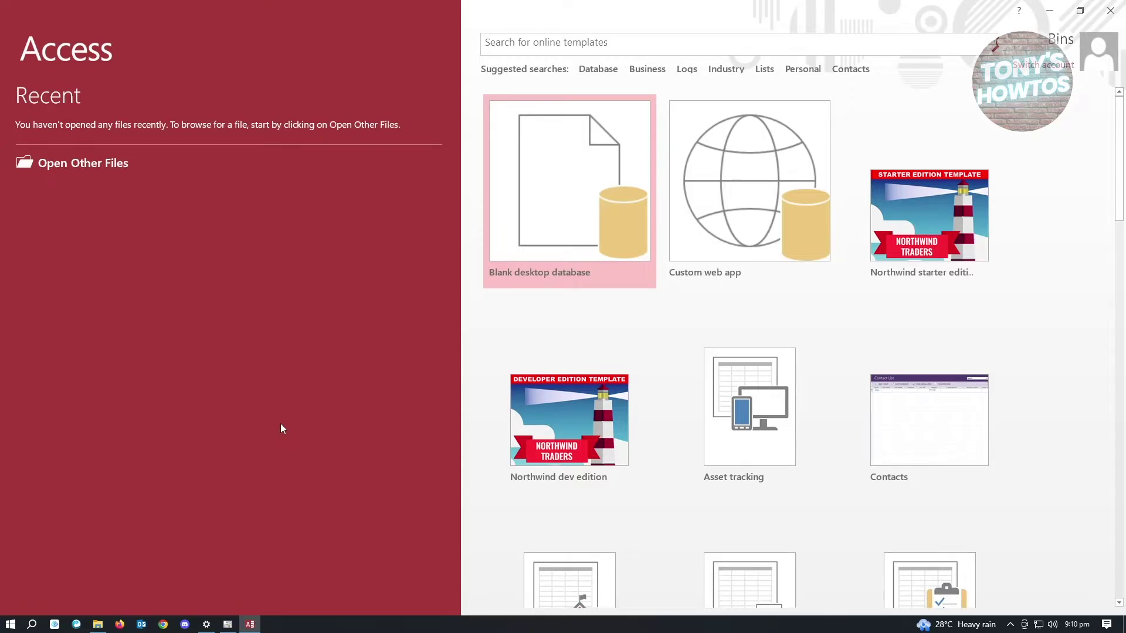
{"action": "left_click", "coordinate": [228, 626]}
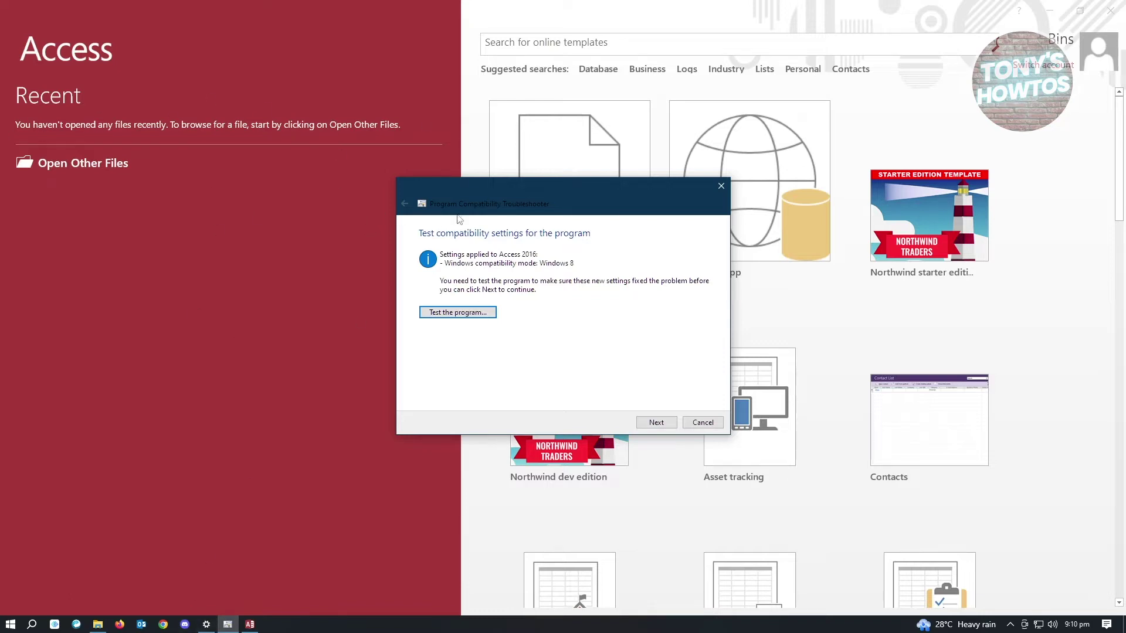
{"action": "left_click_drag", "start_coordinate": [499, 192], "coordinate": [252, 190]}
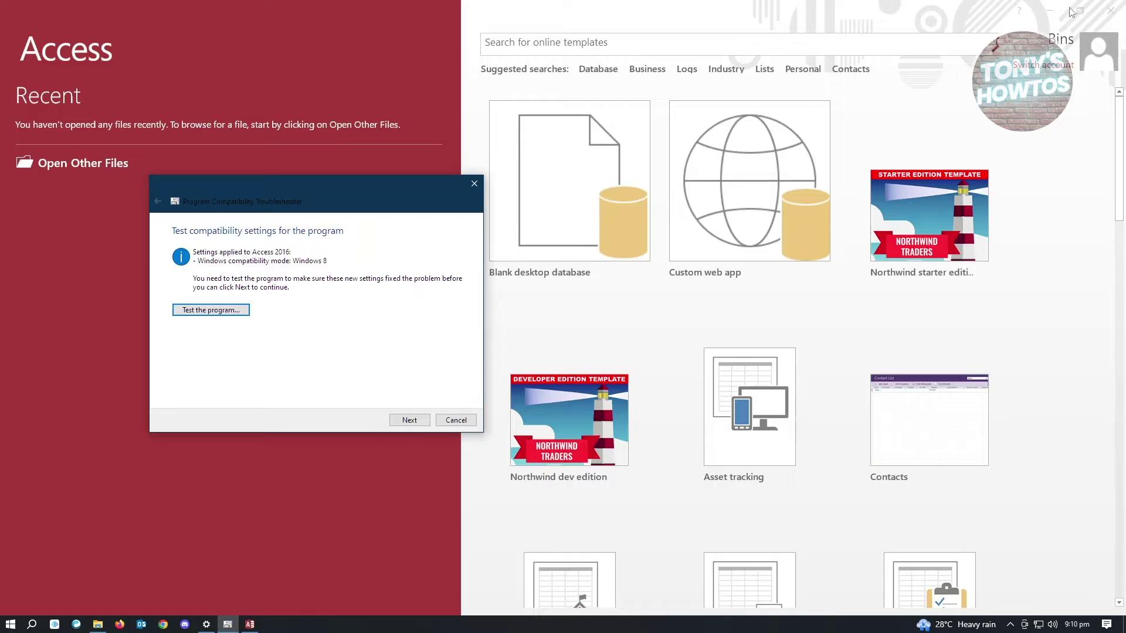
{"action": "left_click", "coordinate": [1114, 16]}
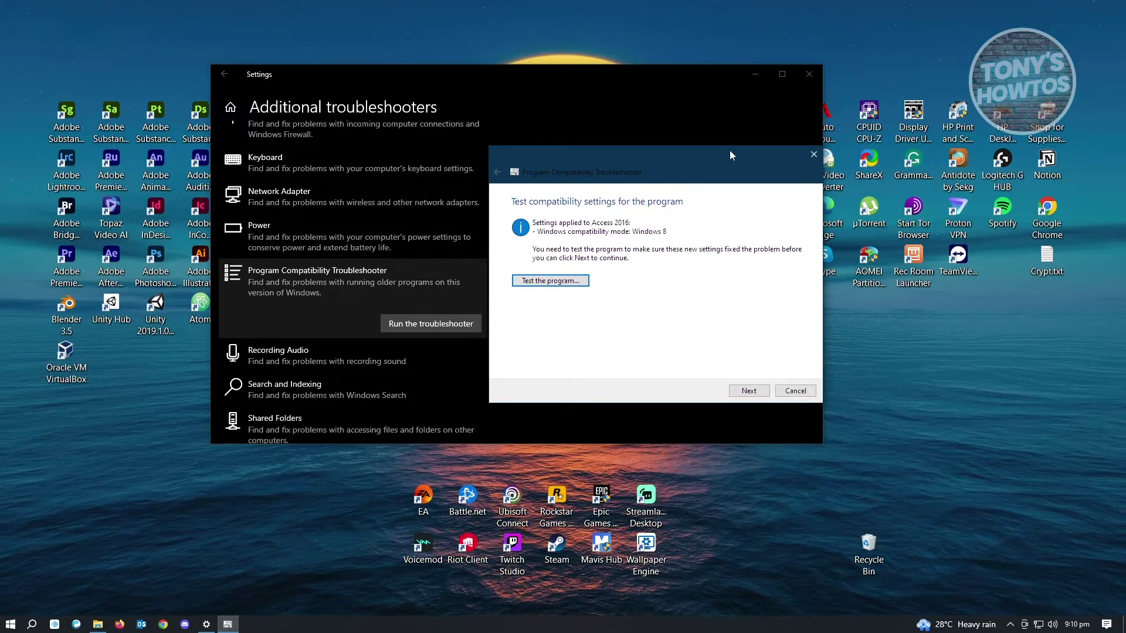
Confirm the test worked and save the Windows 8 compatibility settings for Access 2016.
{"action": "left_click", "coordinate": [749, 391]}
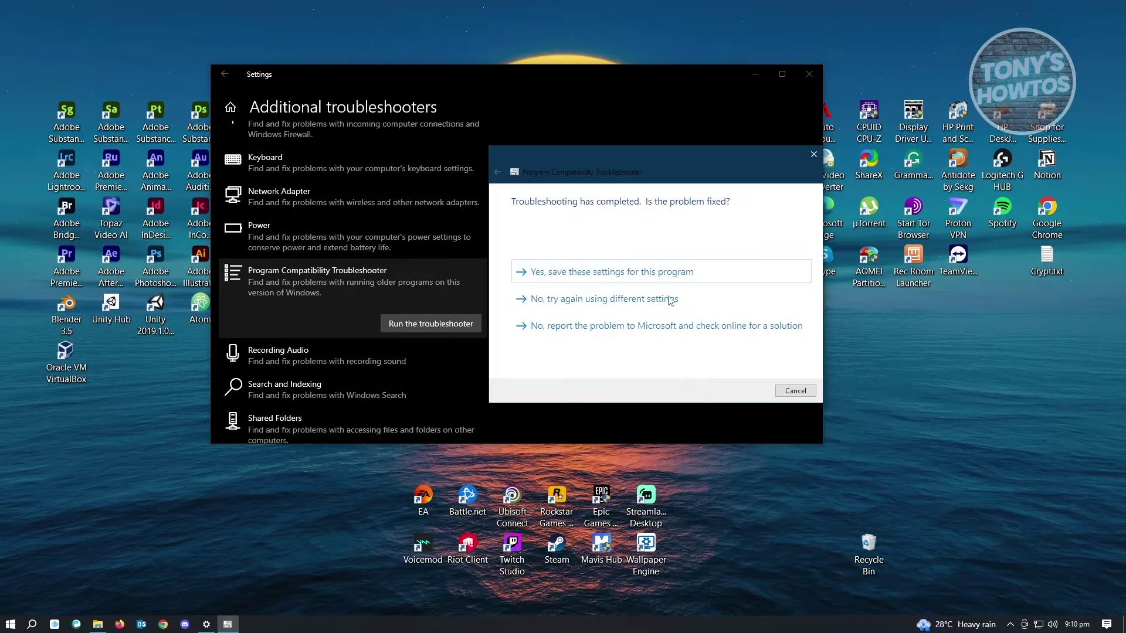
{"action": "left_click", "coordinate": [670, 274]}
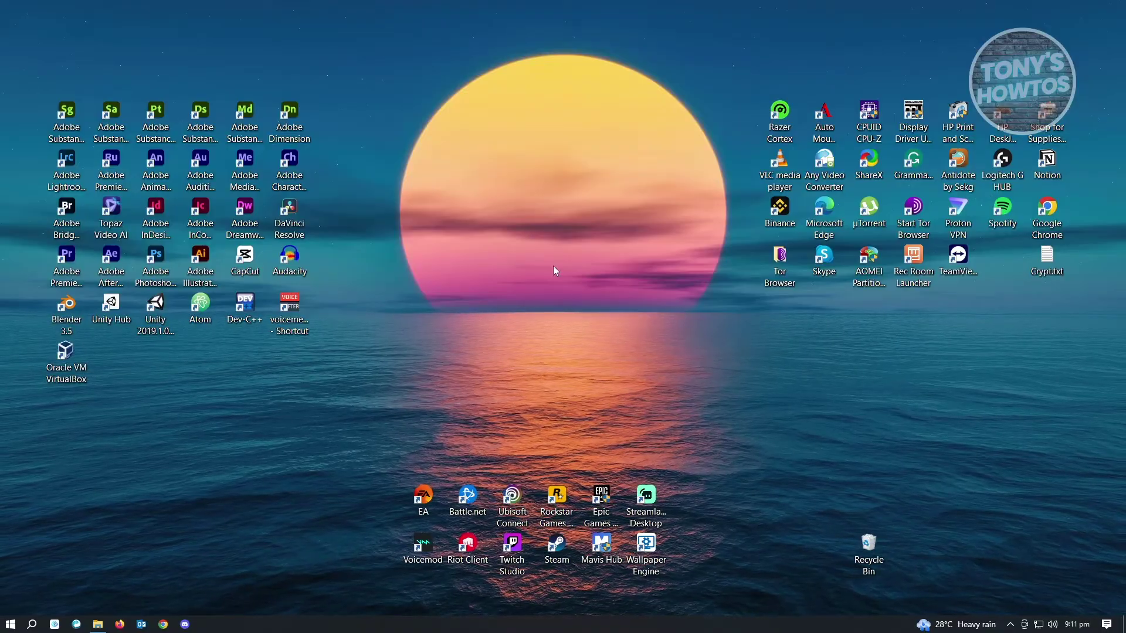
Open the Oracle VM VirtualBox shortcut's Properties on the Compatibility tab.
{"action": "left_click", "coordinate": [62, 357]}
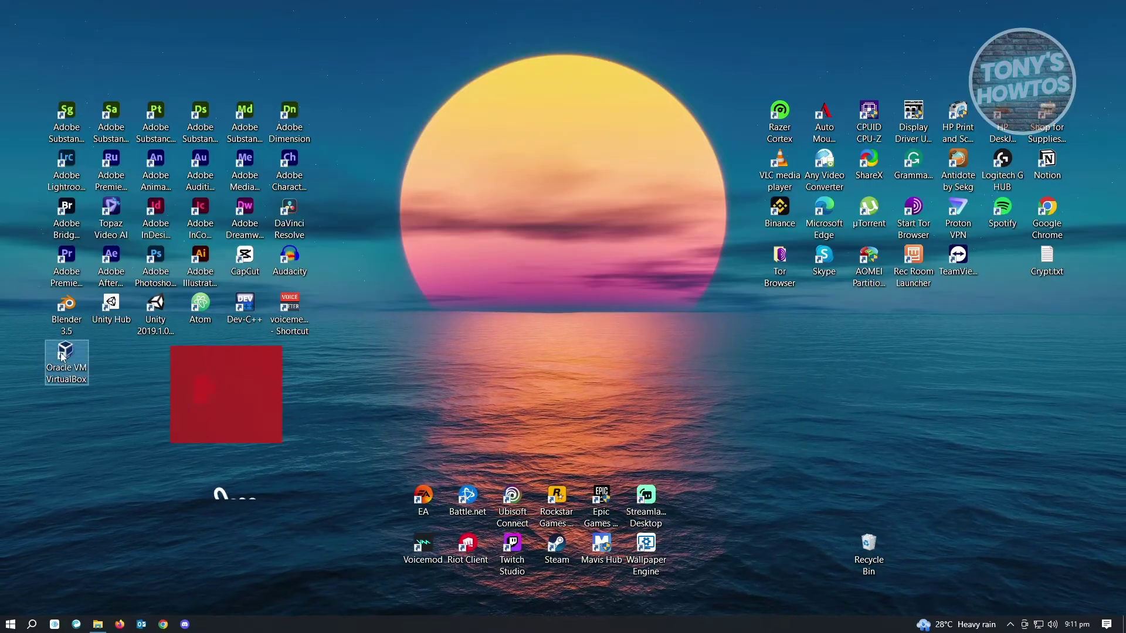
{"action": "right_click", "coordinate": [64, 355]}
{"action": "left_click", "coordinate": [72, 346]}
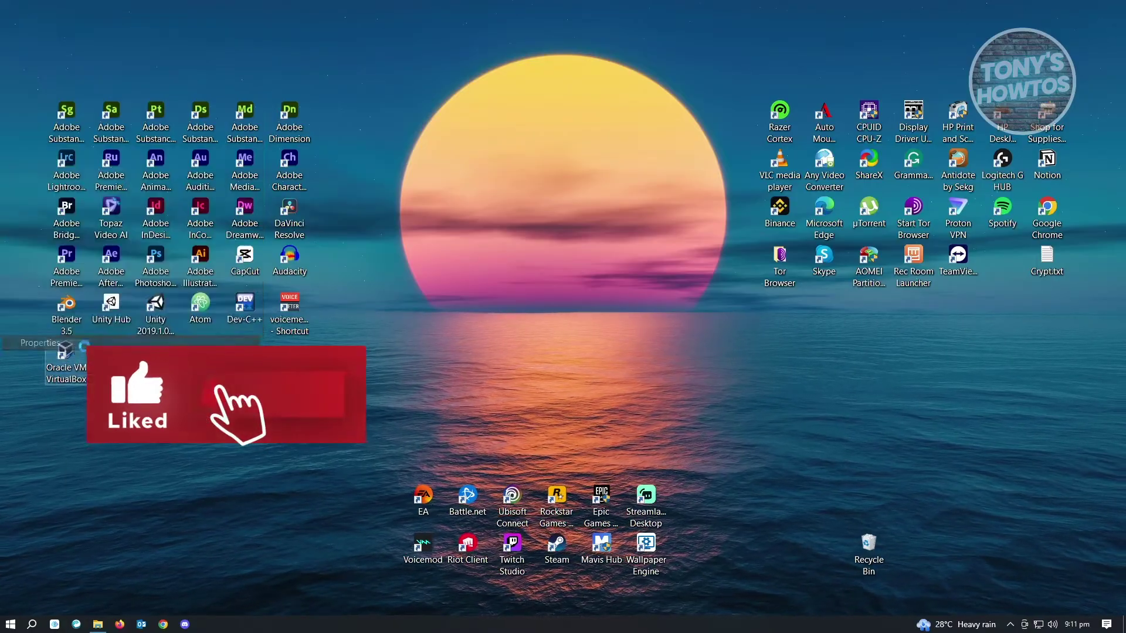
{"action": "left_click_drag", "start_coordinate": [235, 299], "coordinate": [571, 179]}
{"action": "left_click", "coordinate": [571, 210]}
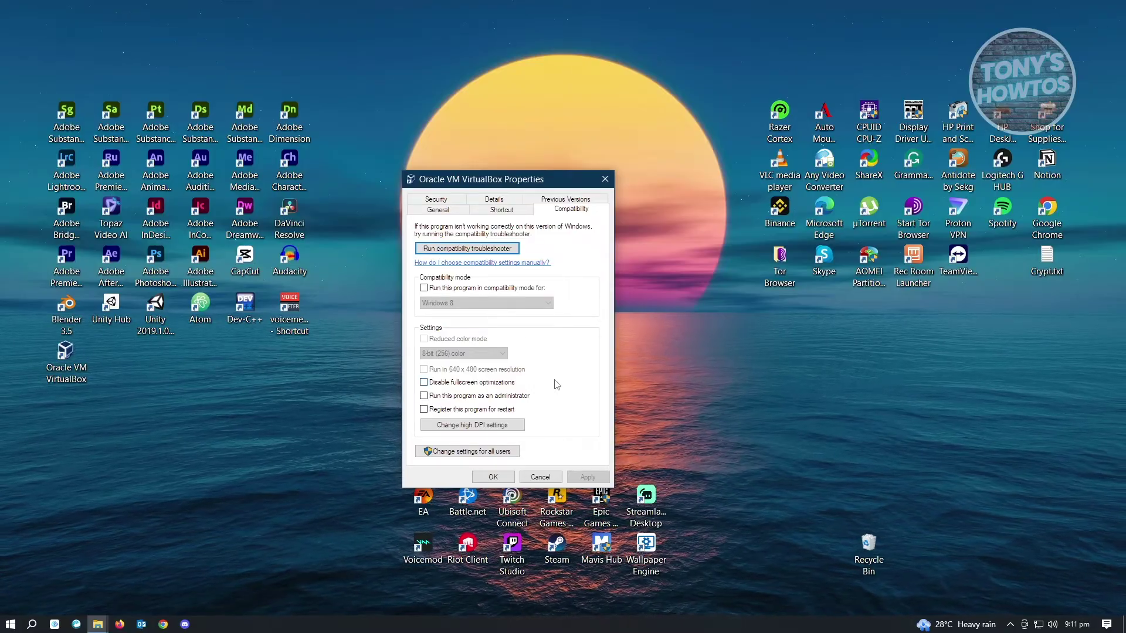
Enable run as administrator and disable fullscreen optimizations, keep compatibility mode off, and apply.
{"action": "left_click", "coordinate": [424, 396]}
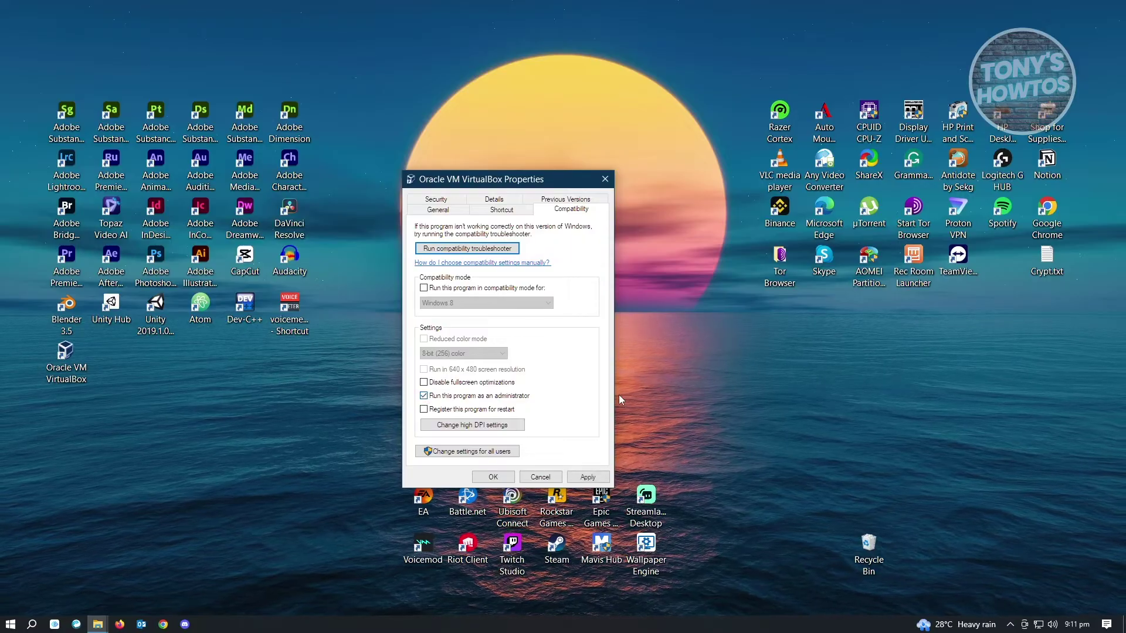
{"action": "left_click", "coordinate": [424, 383]}
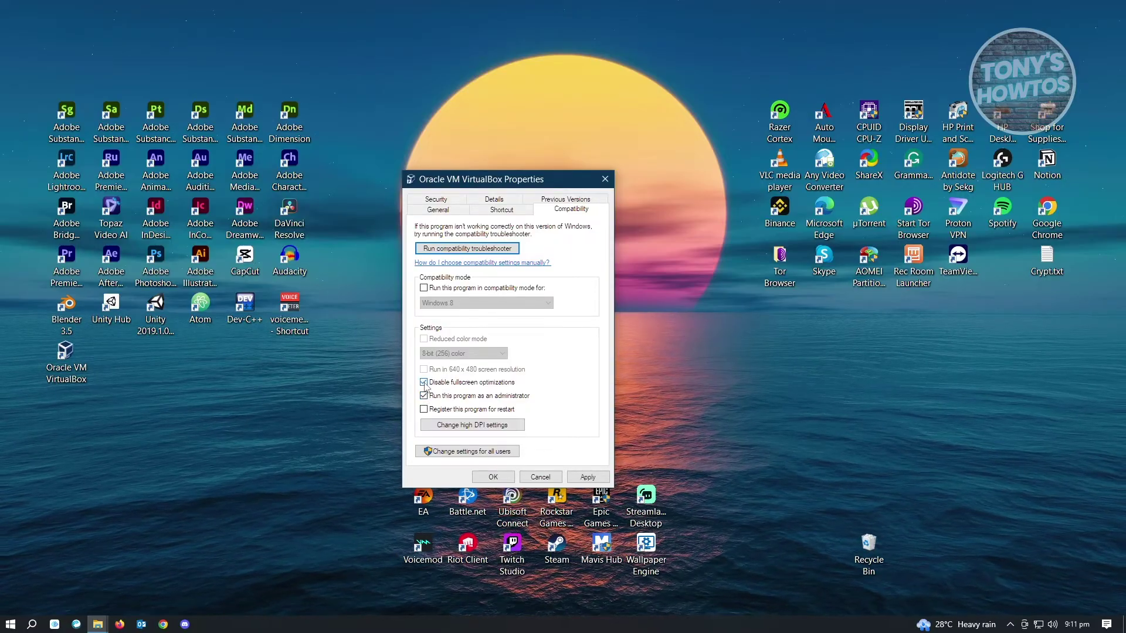
{"action": "left_click", "coordinate": [423, 288]}
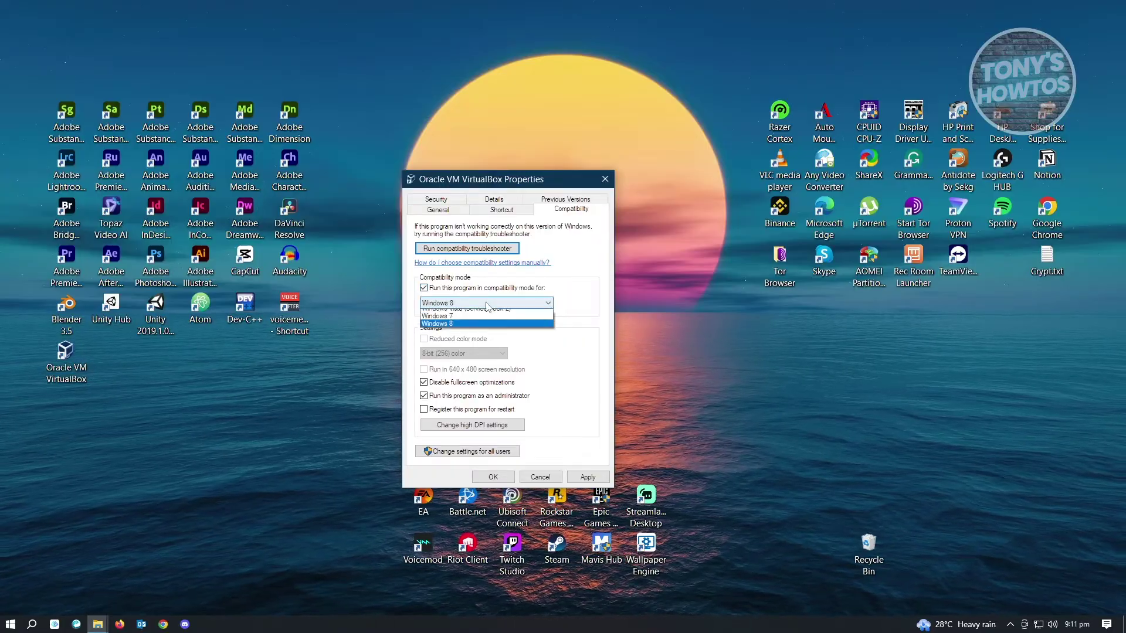
{"action": "left_click", "coordinate": [465, 337]}
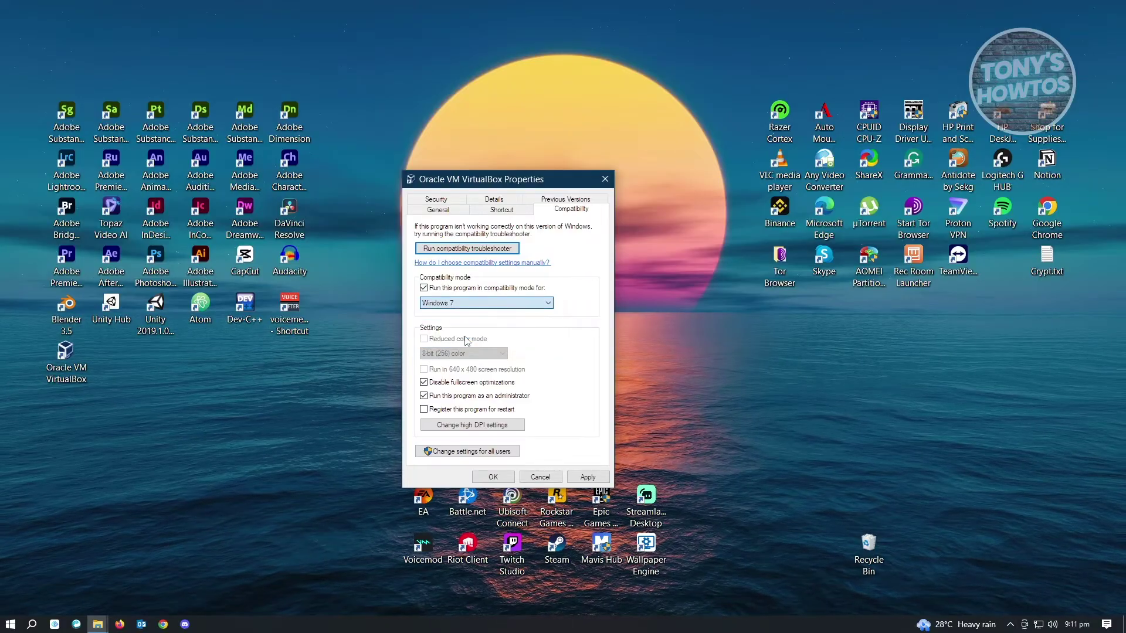
{"action": "left_click", "coordinate": [572, 288]}
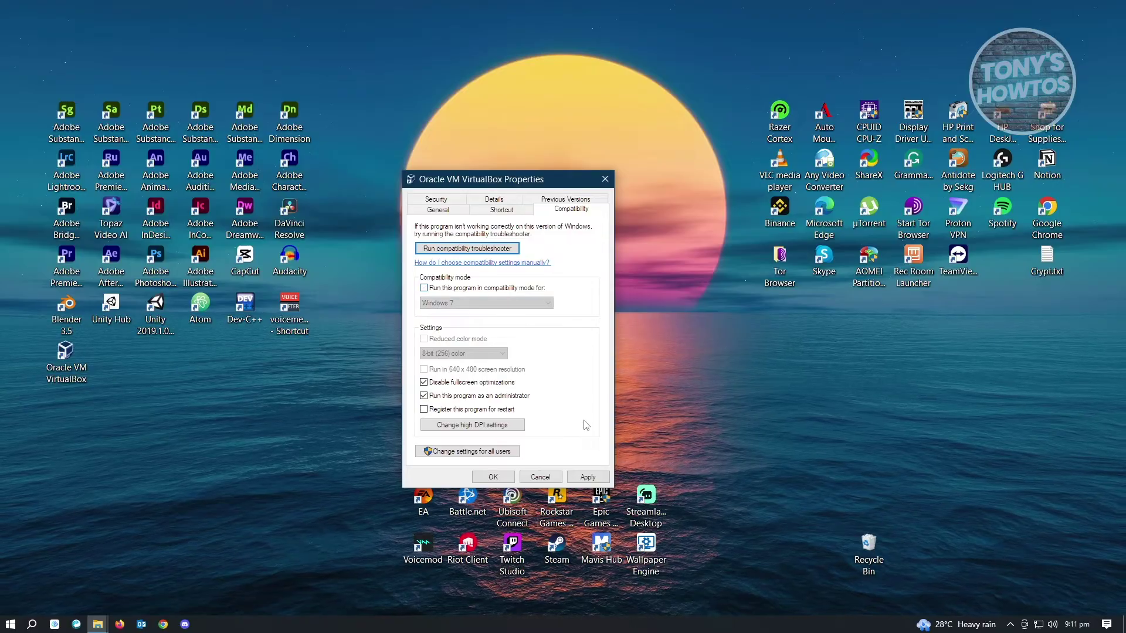
{"action": "left_click", "coordinate": [588, 478]}
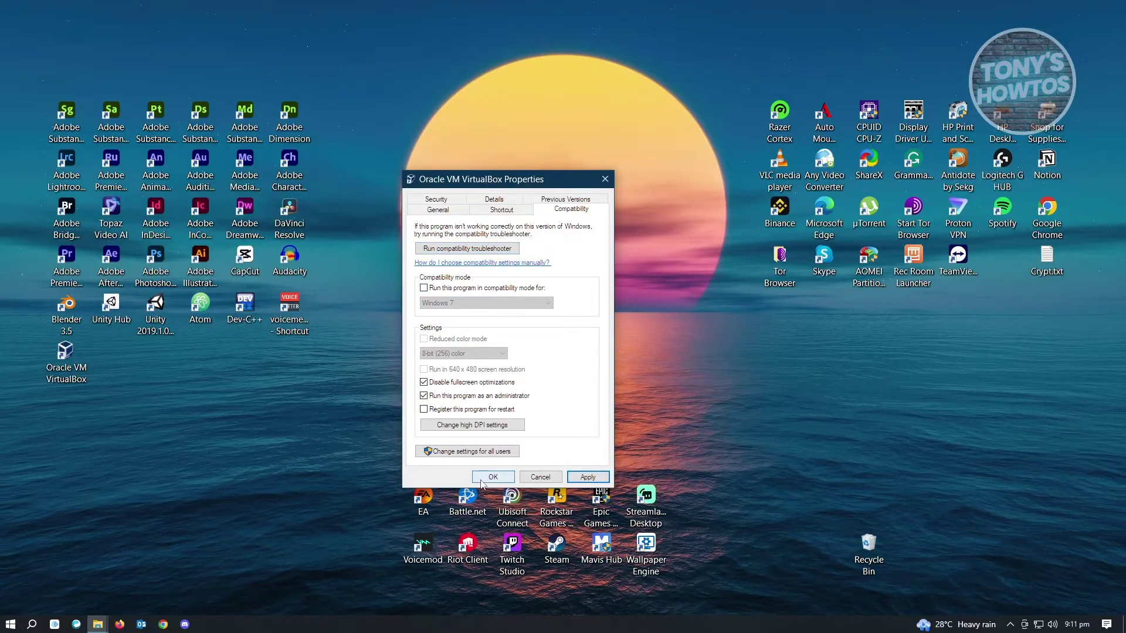